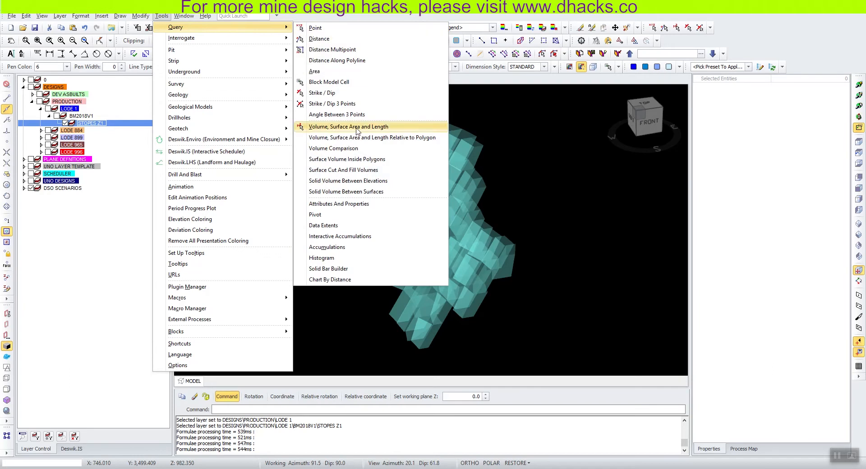
Select a stope solid and examine the Value and Financial attribute rules in Attributes From Formula, including their full formulas, without applying them.
click(345, 218)
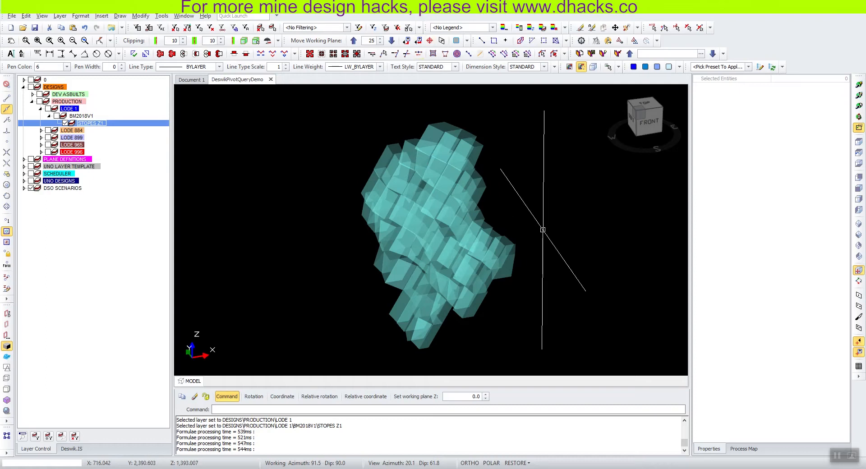
click(466, 154)
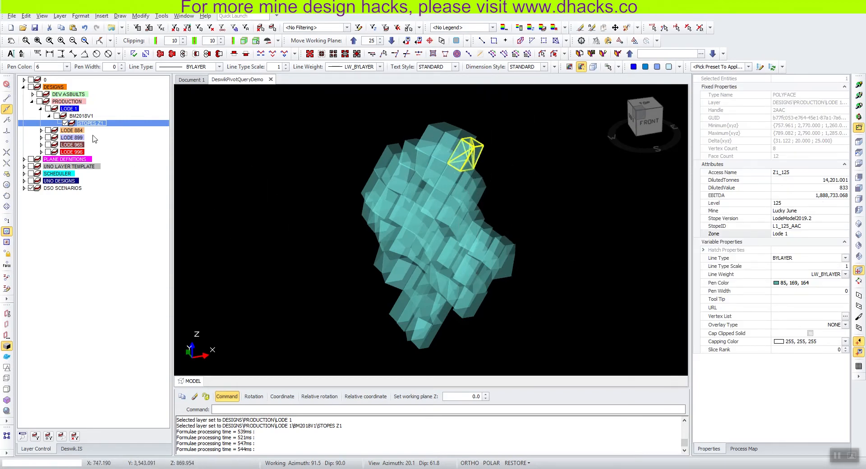
click(140, 15)
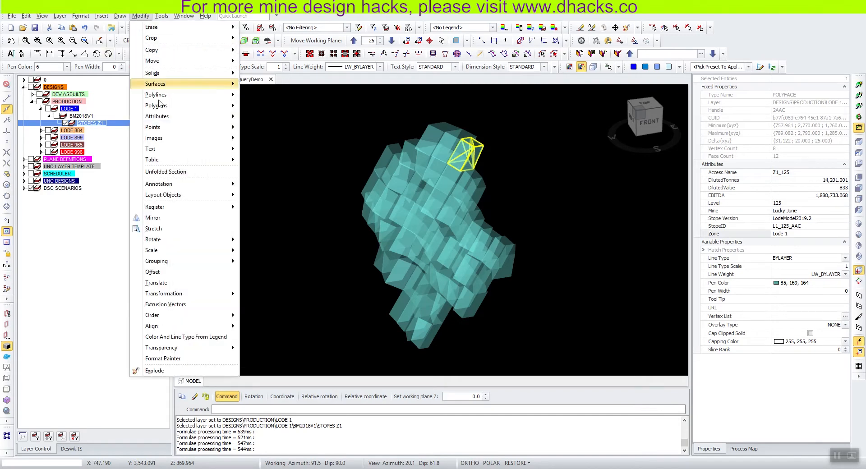
mouse_move(209, 116)
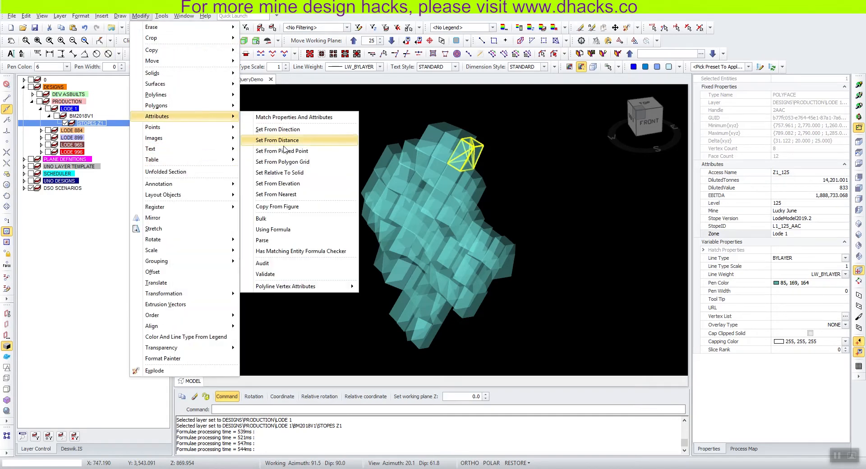
click(305, 230)
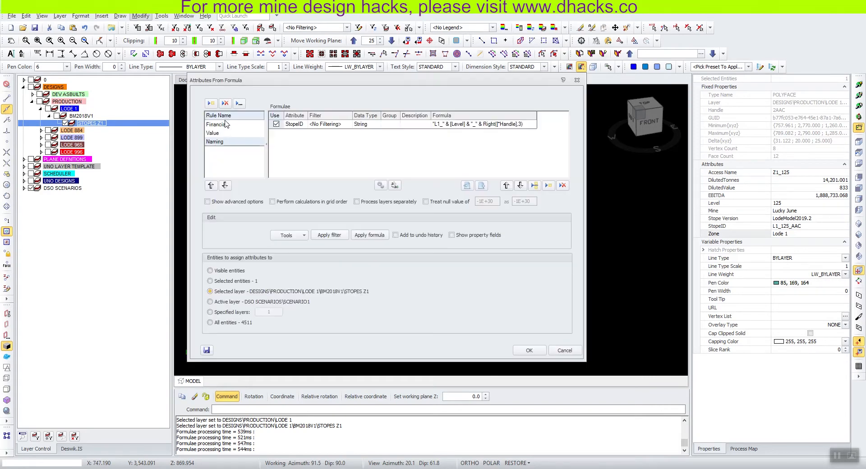
click(219, 135)
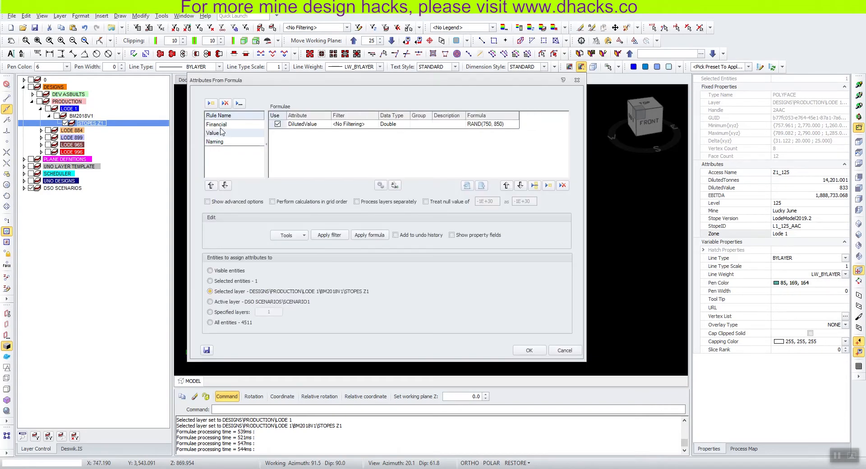
click(220, 125)
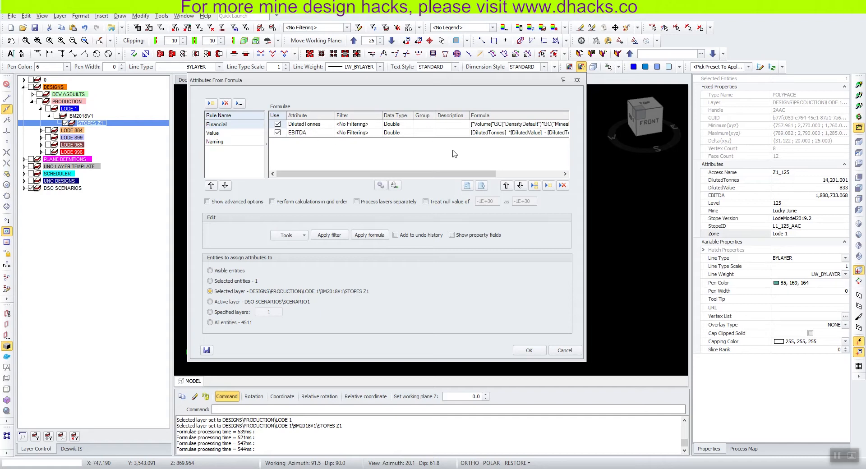
drag(459, 174, 515, 174)
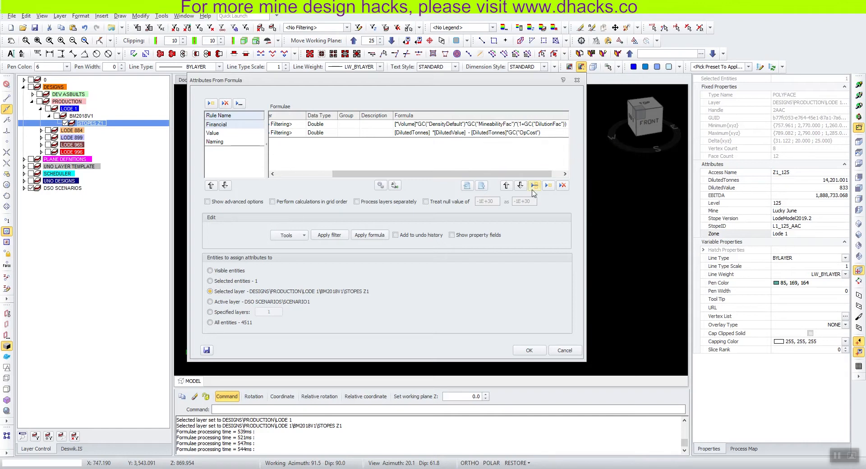
click(565, 350)
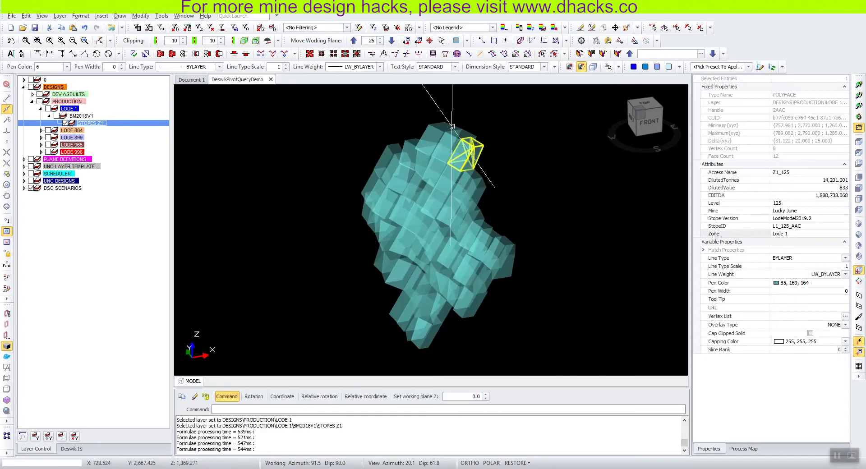
Select all the displayed stopes in the STOPES Z1 layer and open a Pivot query on the selected entities.
click(453, 146)
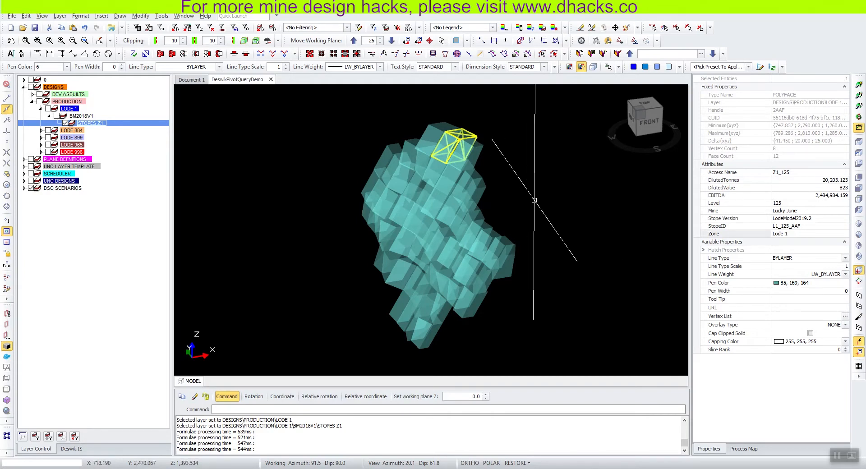
key(Escape)
drag(531, 361, 354, 151)
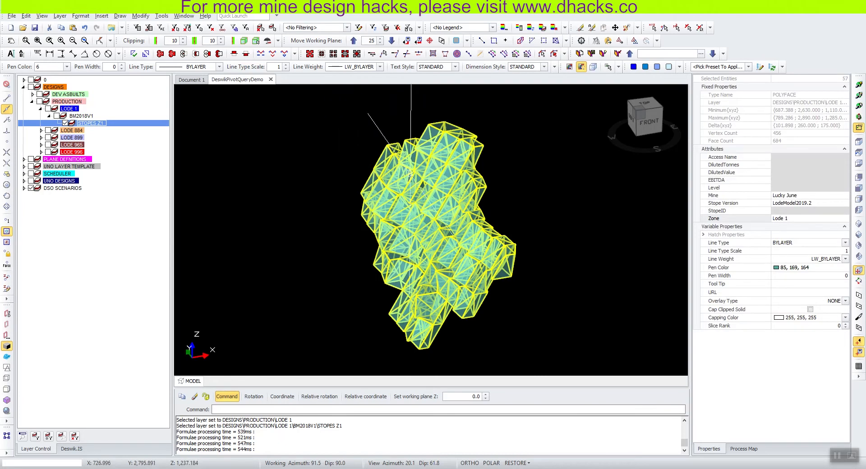
click(160, 16)
mouse_move(188, 32)
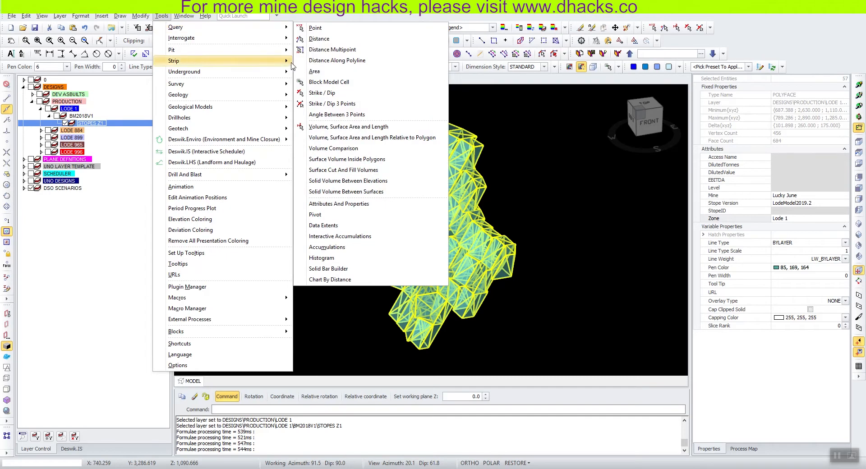
click(356, 216)
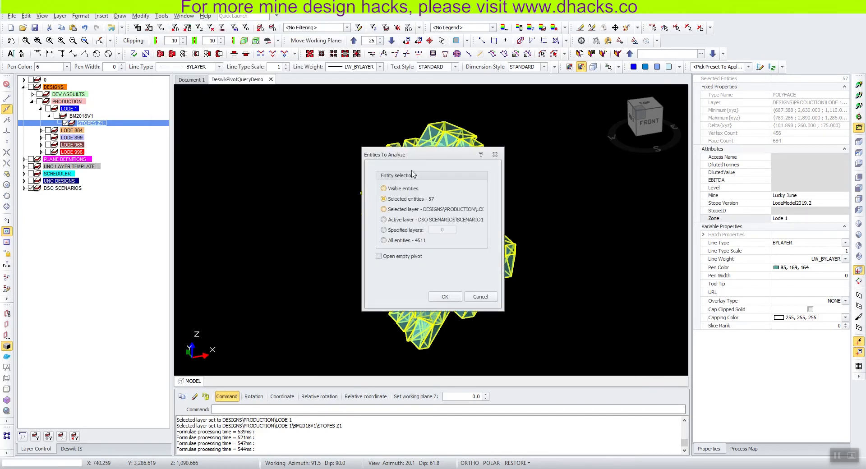
drag(415, 154, 593, 149)
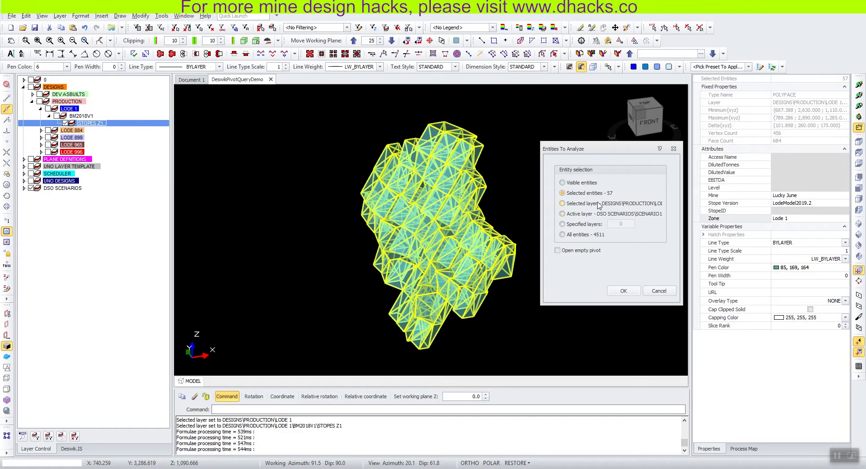
click(623, 291)
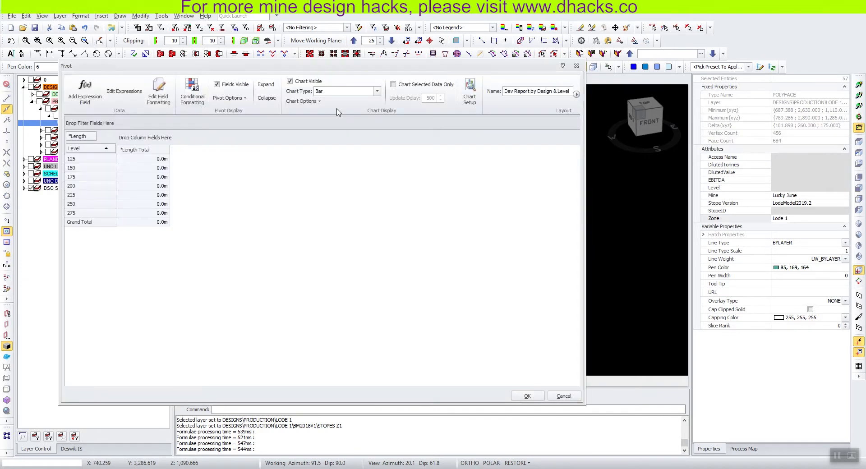
Move and enlarge the Pivot window so its table, chart and field areas fit beside the stope model.
drag(314, 71, 545, 96)
drag(293, 135, 504, 119)
middle_drag(242, 191, 174, 179)
scroll(310, 199, up, 1)
drag(580, 92, 565, 55)
drag(801, 395, 857, 423)
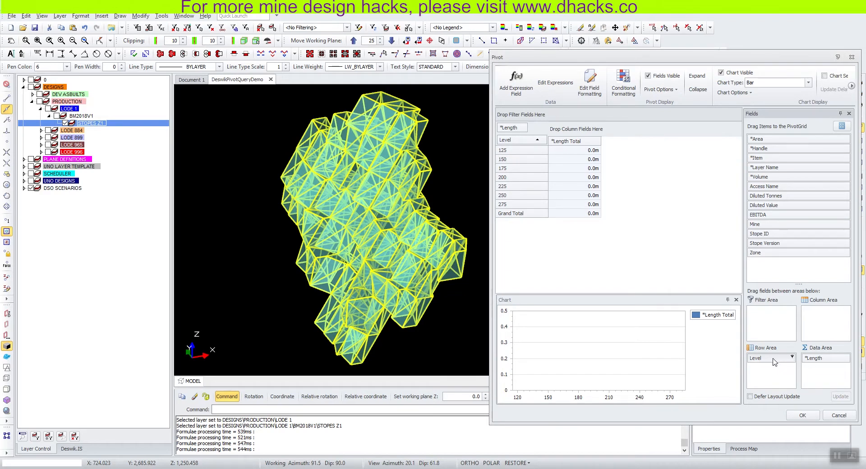
Replace *Length in the pivot's data area with the EBITDA and Diluted Tonnes fields.
drag(819, 361, 781, 266)
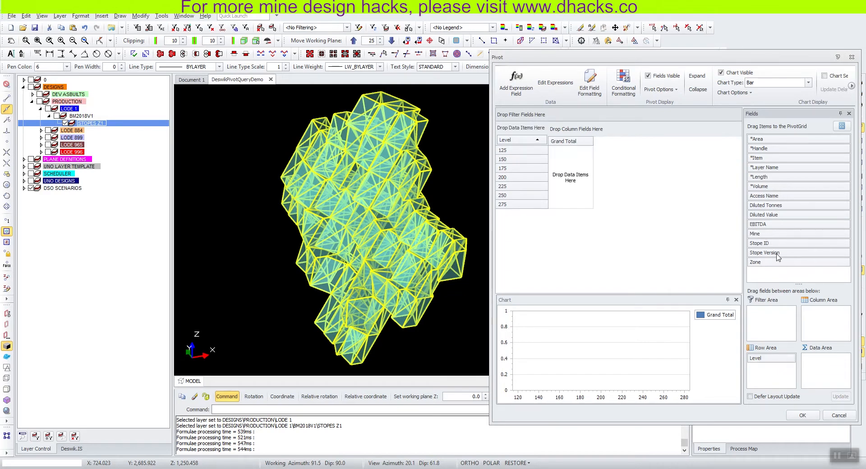
mouse_move(763, 224)
mouse_down()
mouse_move(822, 304)
mouse_move(834, 363)
mouse_up()
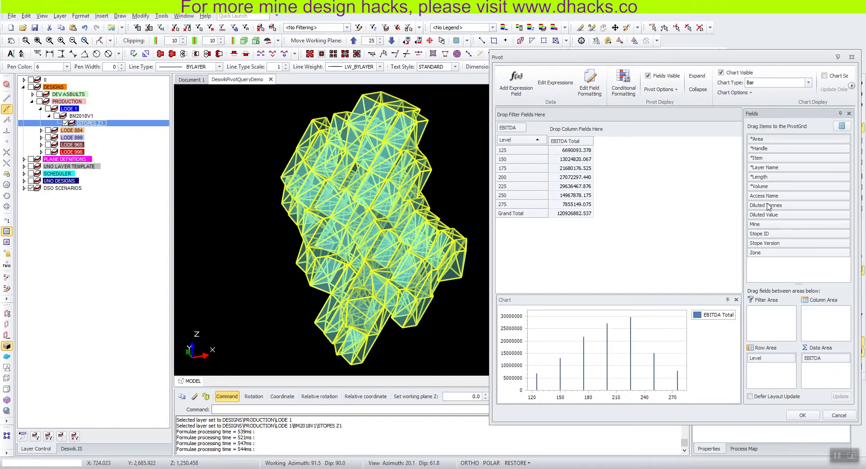
drag(765, 205, 821, 359)
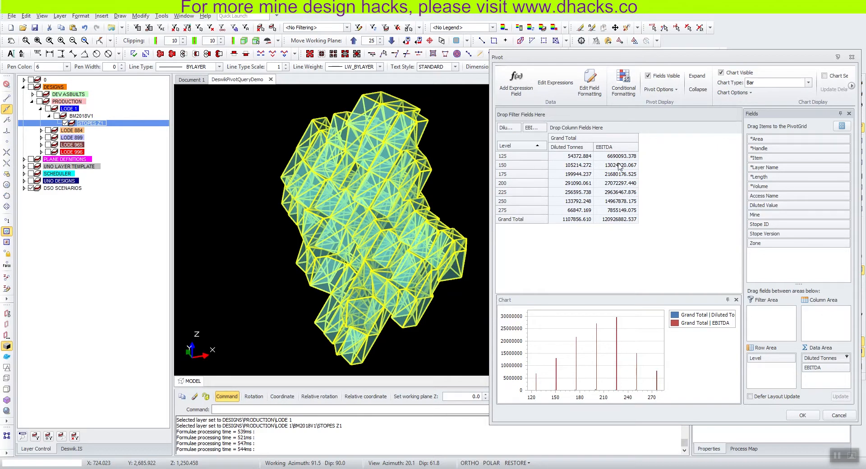
Add an expression field named "EBITDA Per Ton" to the pivot, defined as [EBITDA]/[Diluted Tonnes].
click(520, 91)
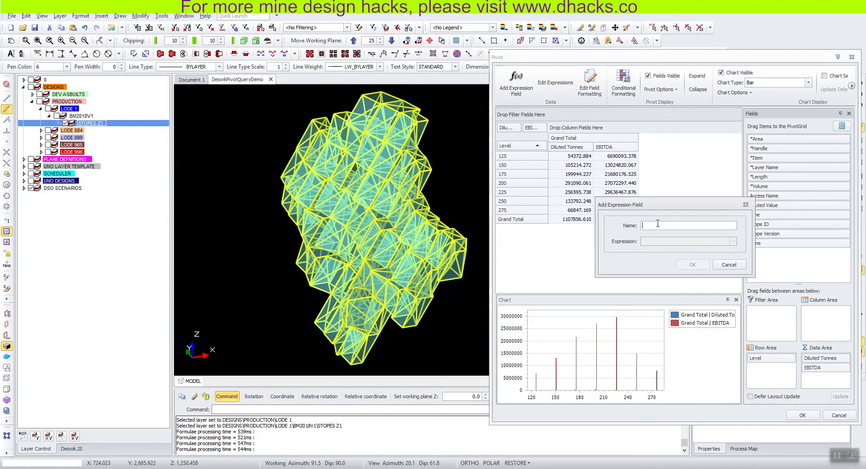
text(E)
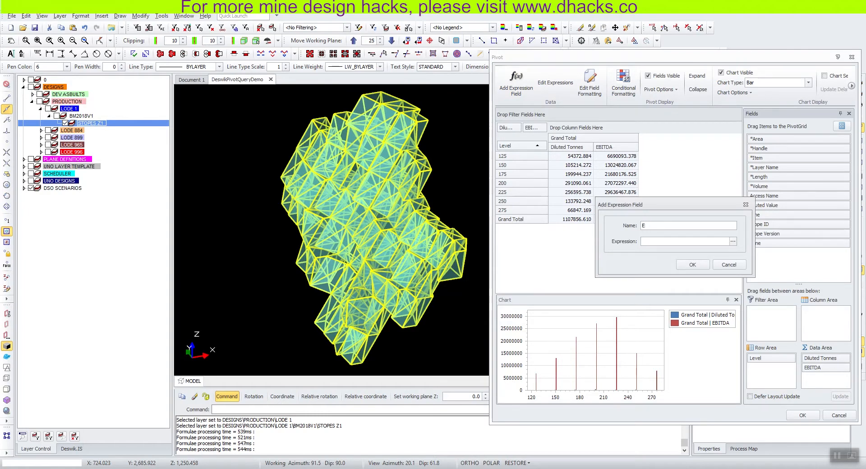
text(BITDA Per Ton)
click(681, 241)
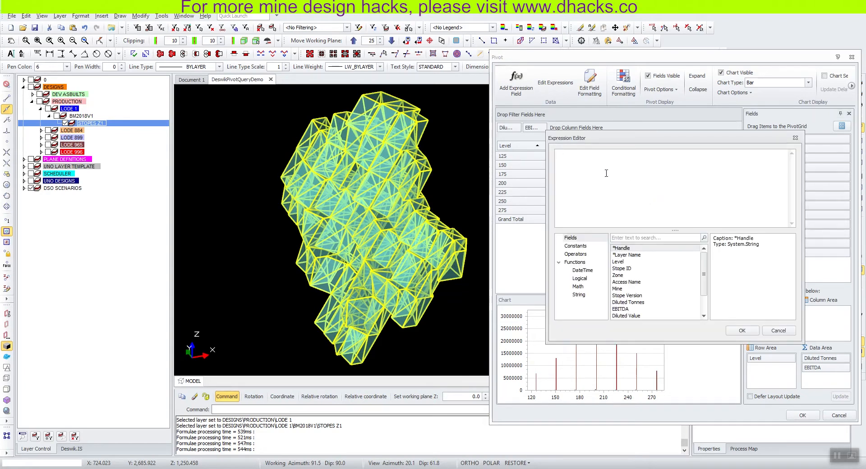
text([E)
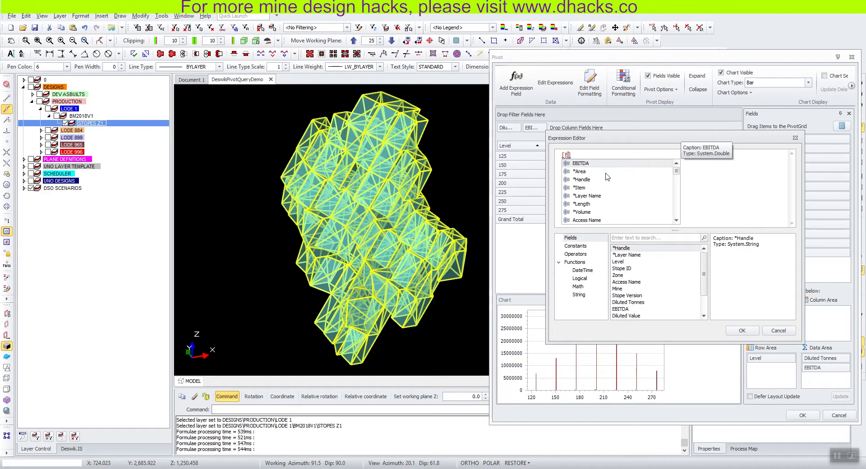
double_click(589, 164)
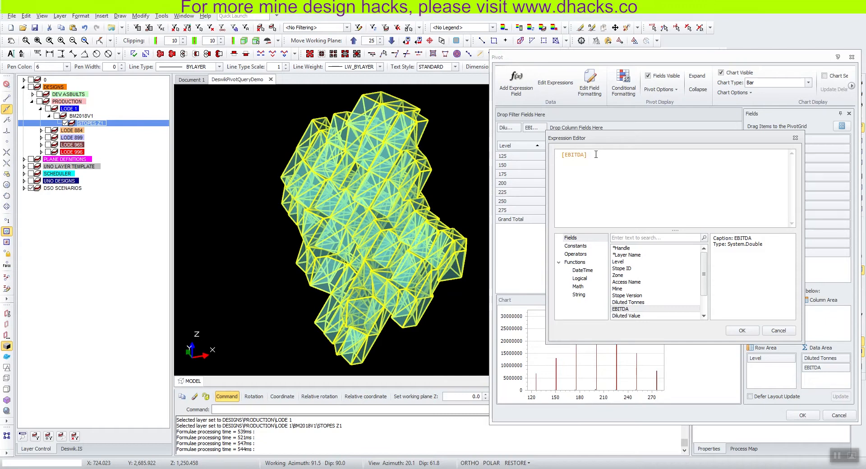
text([DIL)
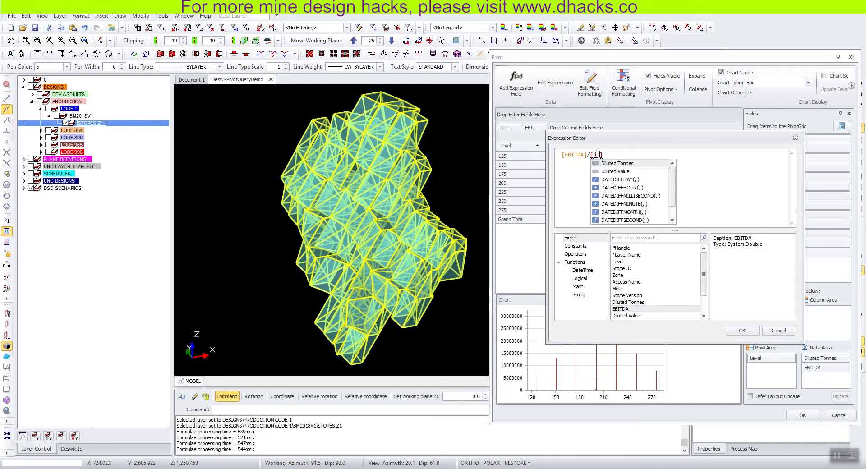
double_click(603, 163)
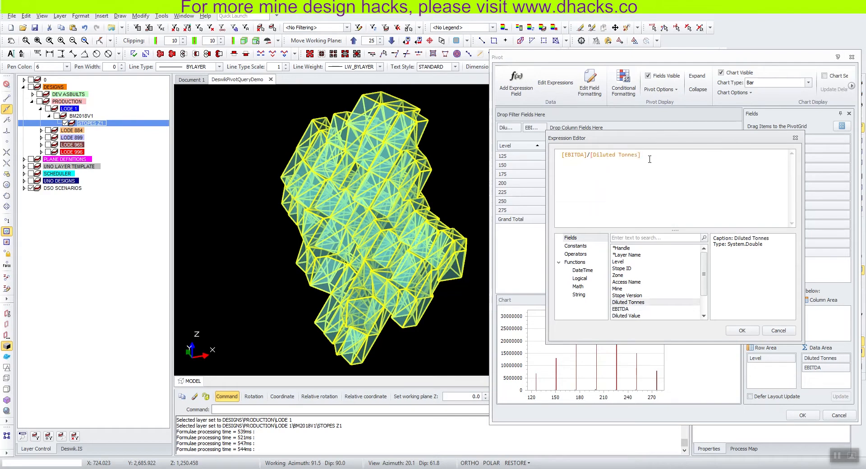
click(745, 329)
click(694, 265)
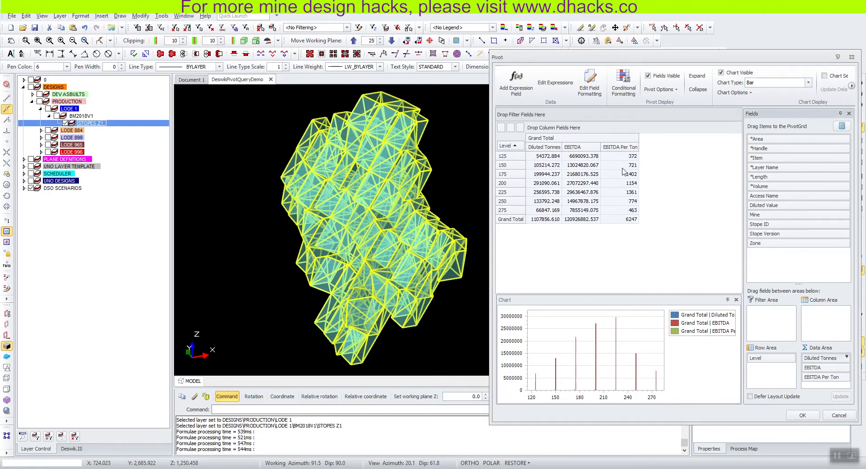
Widen the Pivot window and set the EBITDA and DilutedTonnes field formats to #,##0.000 in Field Formattings.
drag(489, 118, 468, 118)
right_click(560, 181)
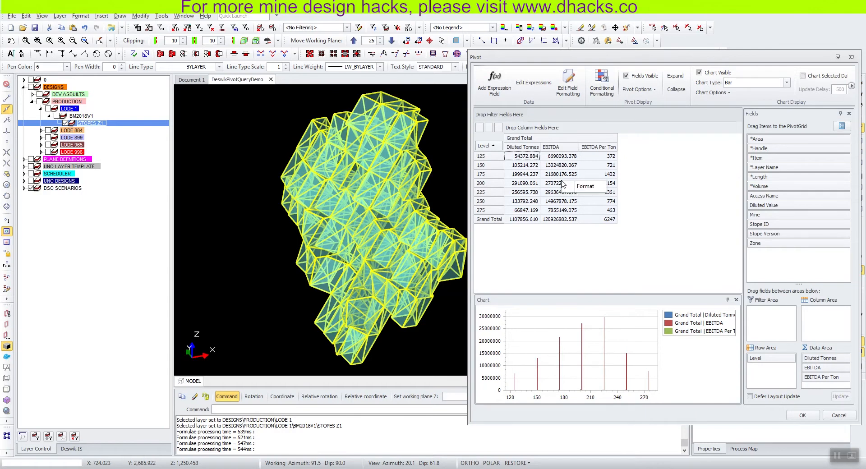
click(585, 187)
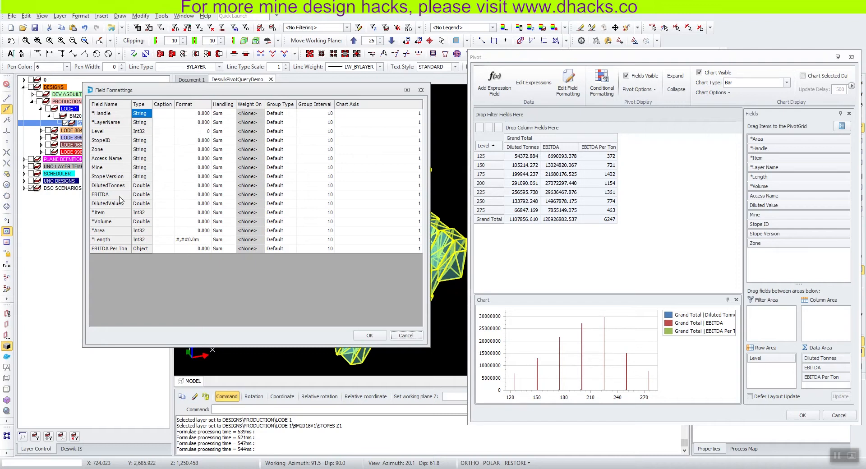
click(199, 194)
click(207, 194)
click(201, 205)
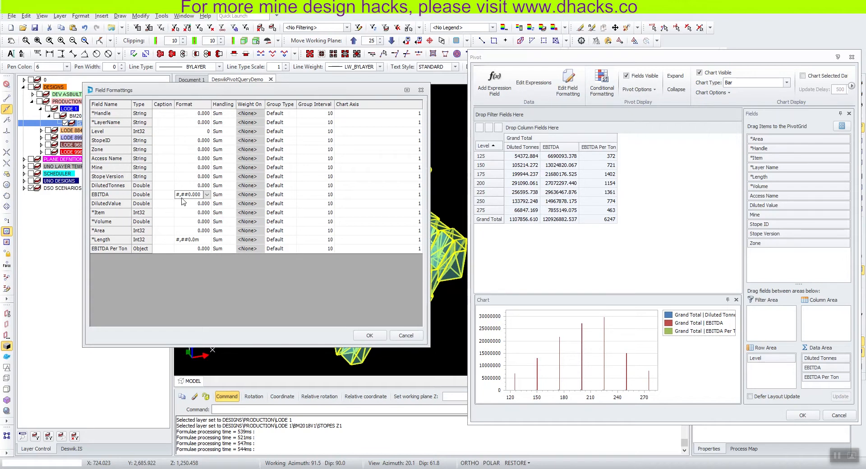
click(192, 186)
click(205, 186)
click(197, 200)
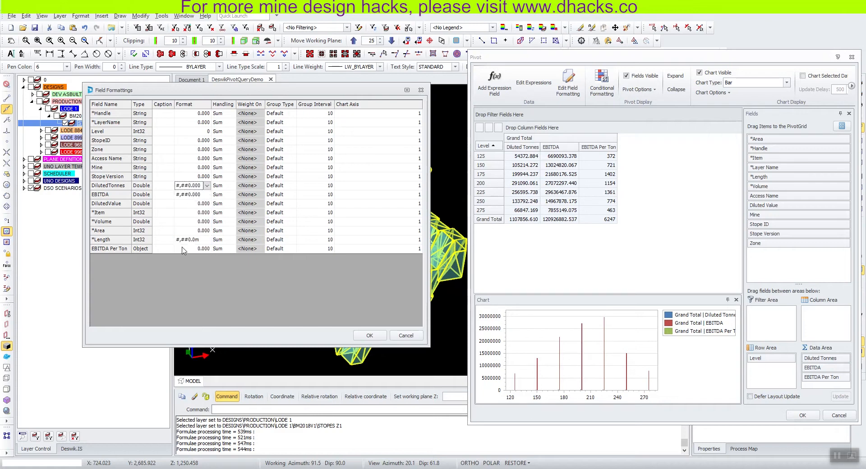
Set the number format of the EBITDA Per Ton field to 0.
click(208, 249)
click(208, 248)
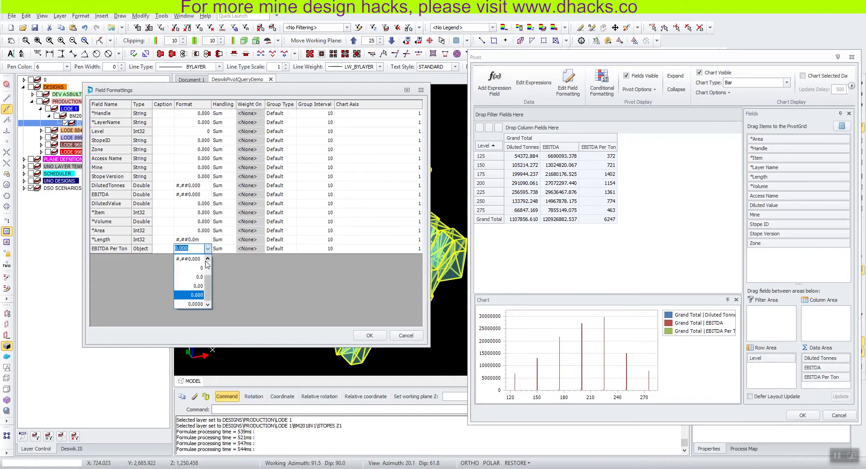
click(201, 264)
click(207, 248)
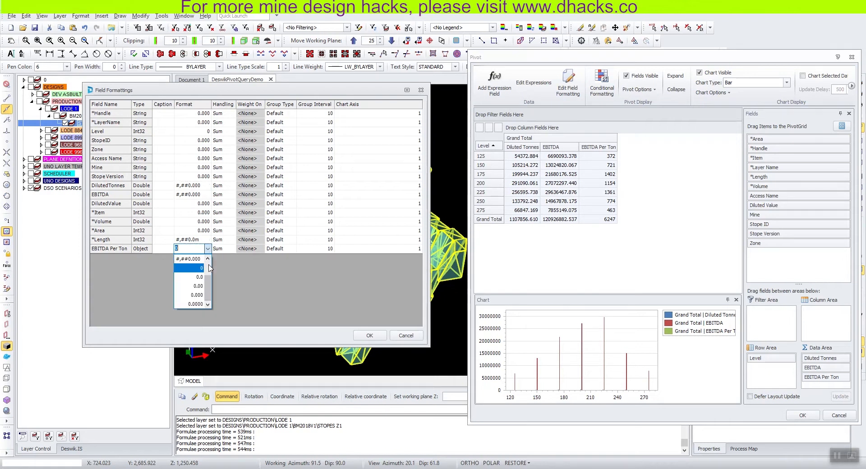
click(202, 271)
Set the EBITDA Per Ton field's handling to Weighted Average, weighted on DilutedTonnes, and apply the field formattings.
click(218, 248)
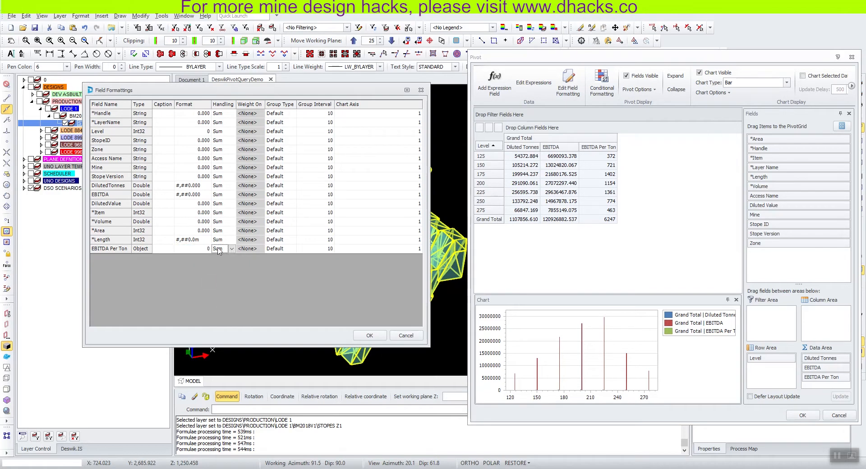
click(231, 248)
scroll(244, 288, down, 1)
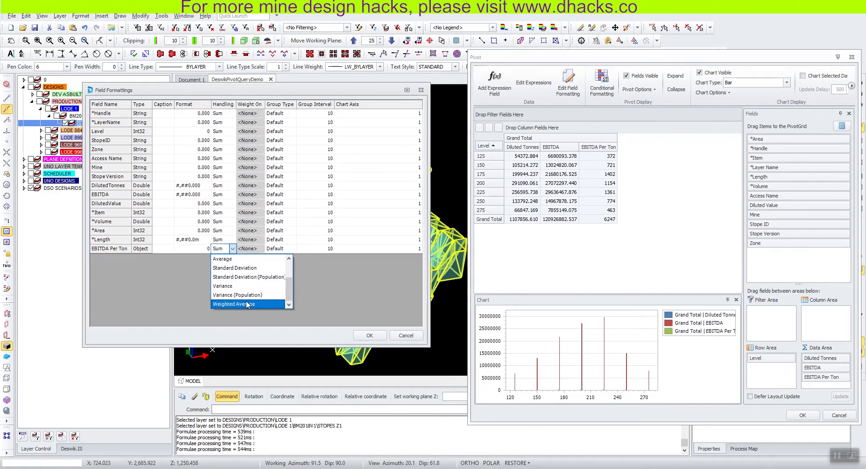
click(243, 303)
click(253, 249)
click(261, 249)
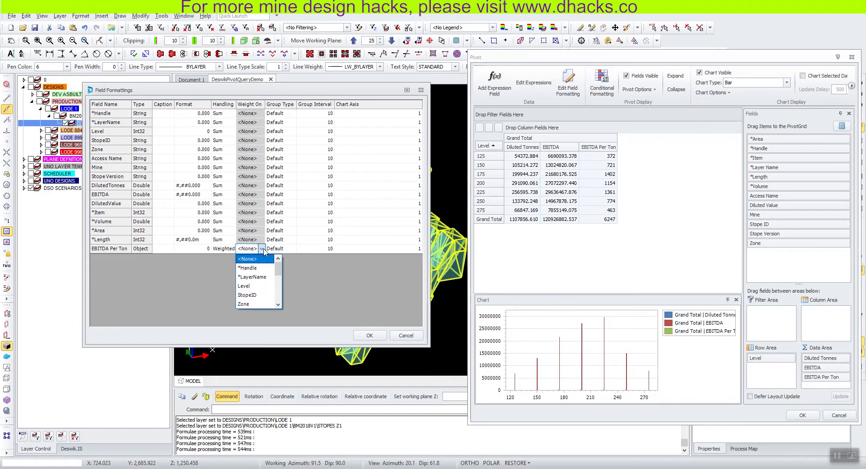
drag(280, 274, 280, 287)
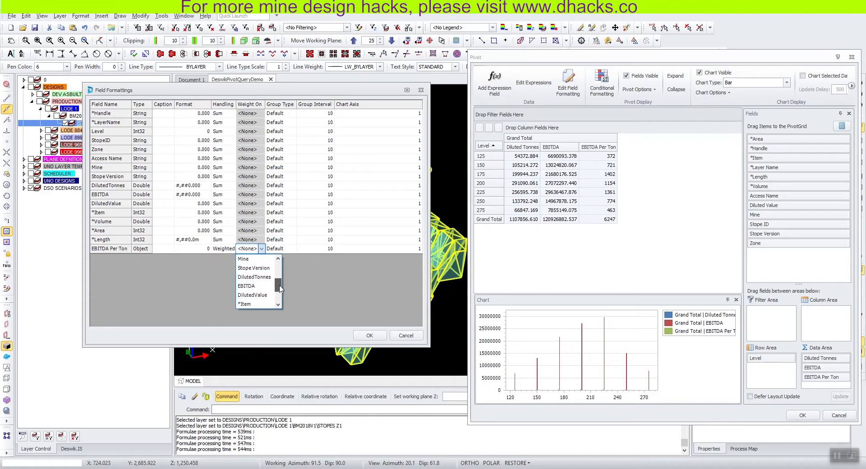
click(254, 276)
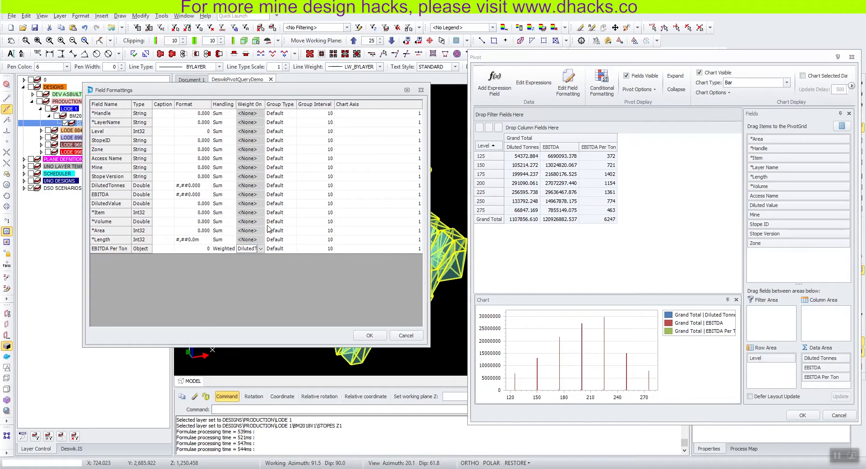
drag(268, 105, 286, 105)
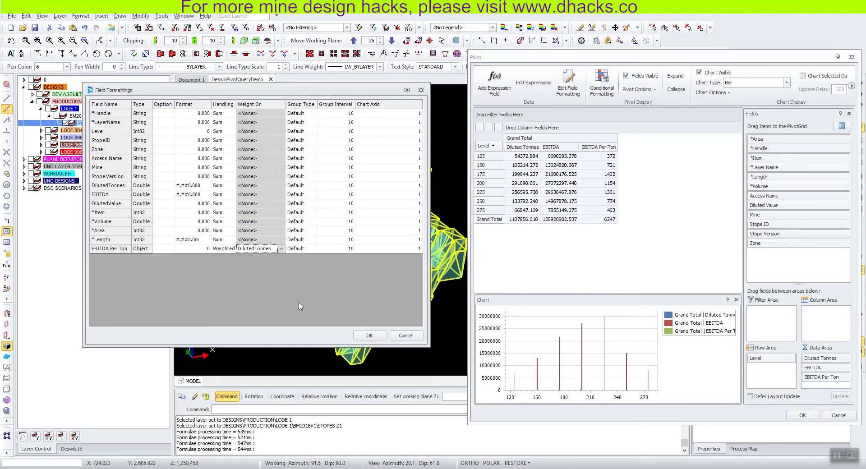
click(369, 335)
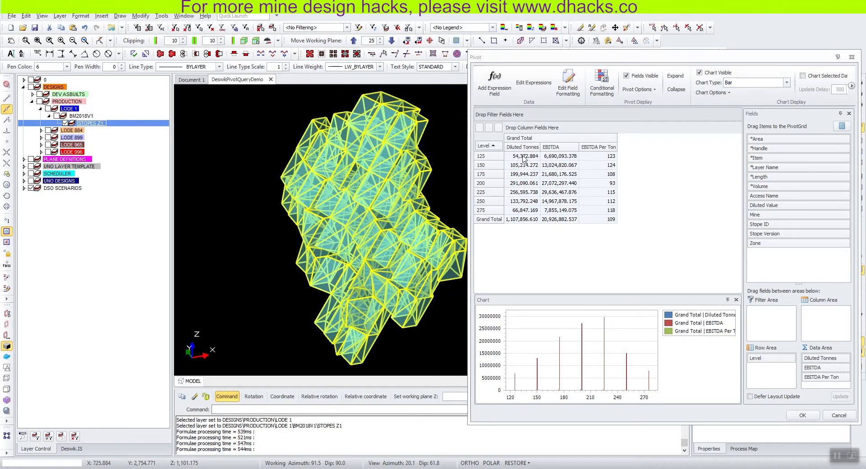
Apply an automatic green-yellow-red conditional formatting scale to the Diluted Tonnes values, with green for low and red for high.
click(523, 158)
click(611, 167)
click(602, 84)
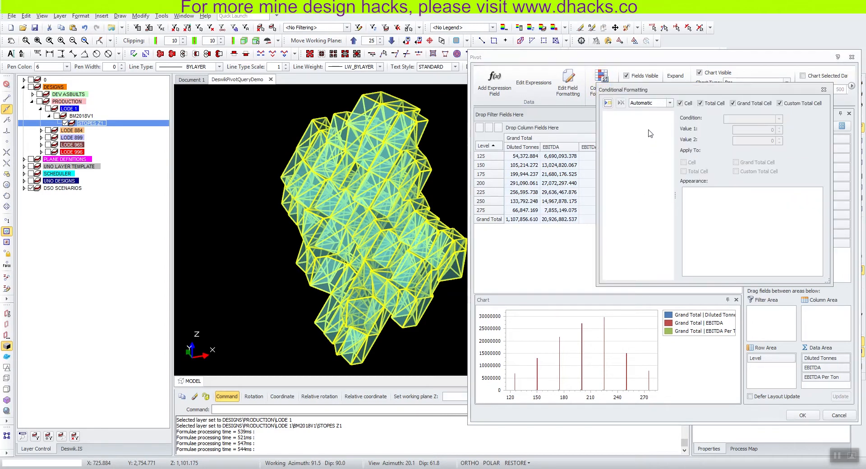
drag(663, 95, 695, 94)
click(700, 103)
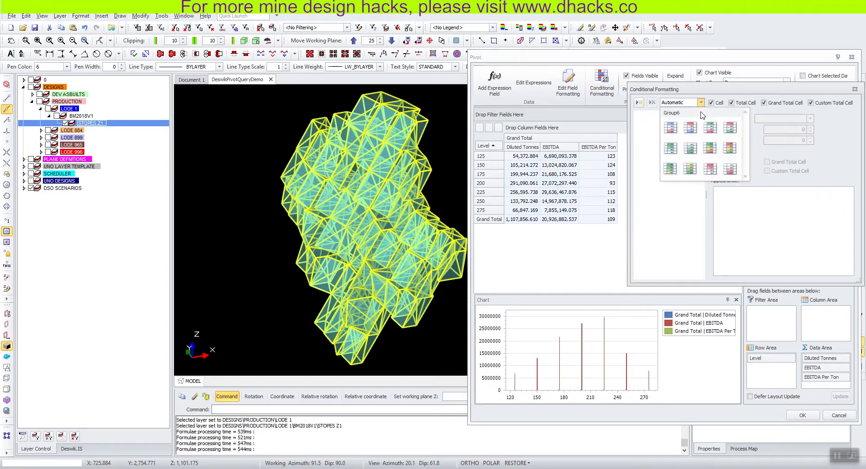
click(710, 152)
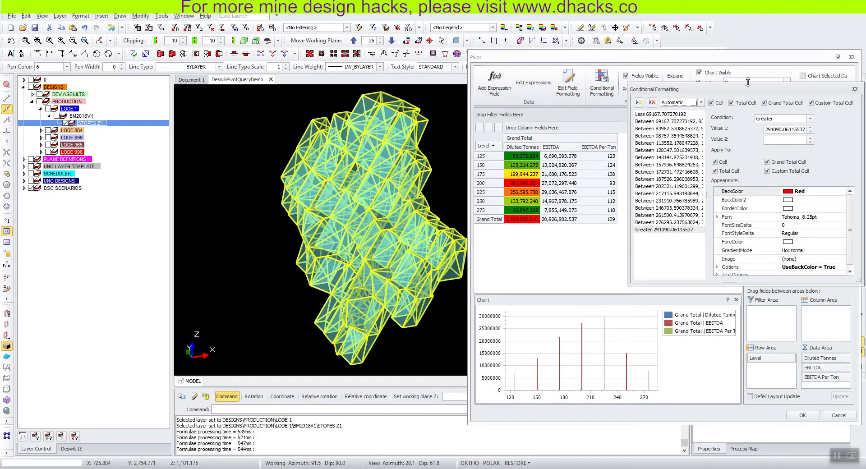
drag(748, 84, 729, 84)
click(835, 89)
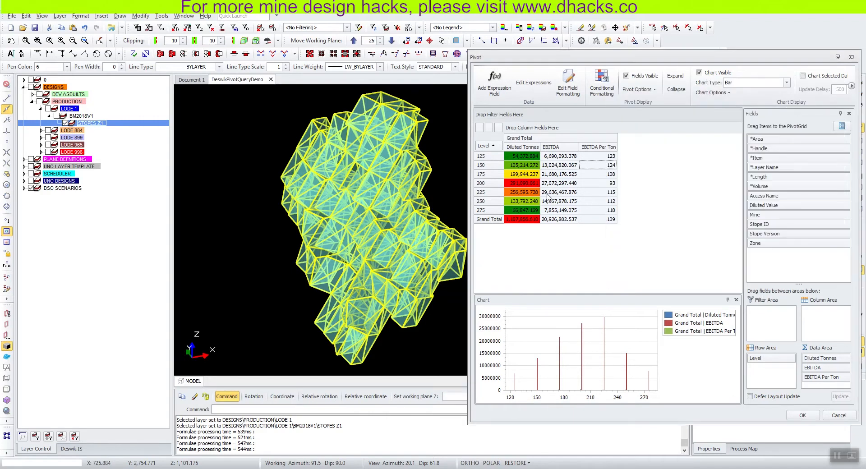
click(526, 181)
scroll(431, 205, up, 1)
scroll(395, 204, down, 3)
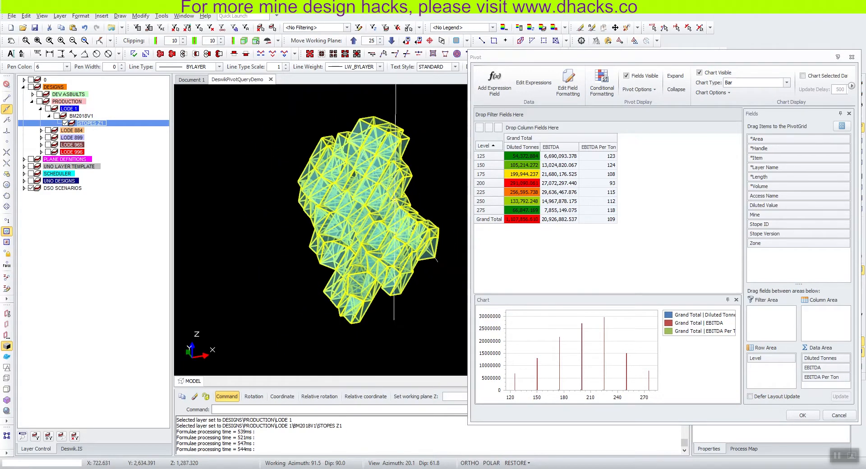
middle_drag(366, 231, 339, 225)
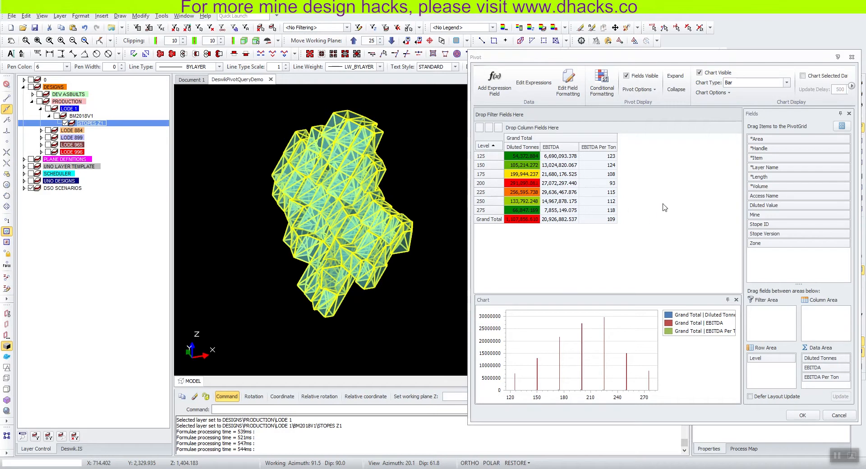
Widen the Pivot window to view its chart, layout and export options, and narrow it again to uncover the stope model.
drag(468, 144, 420, 144)
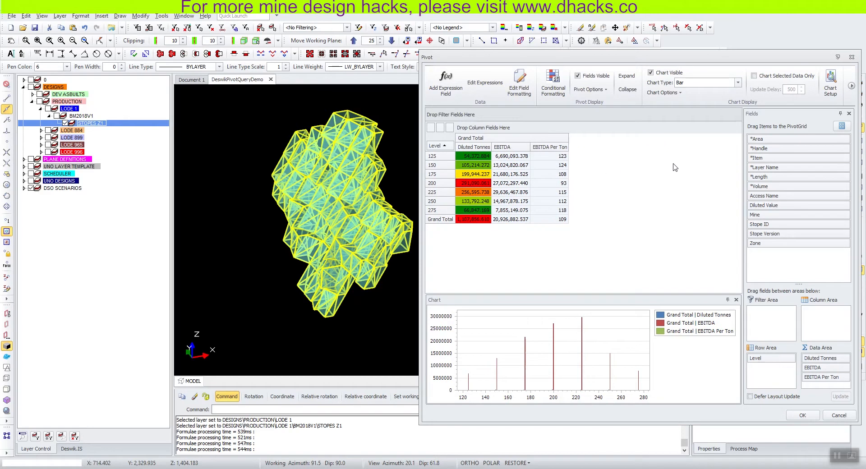
drag(419, 143, 235, 142)
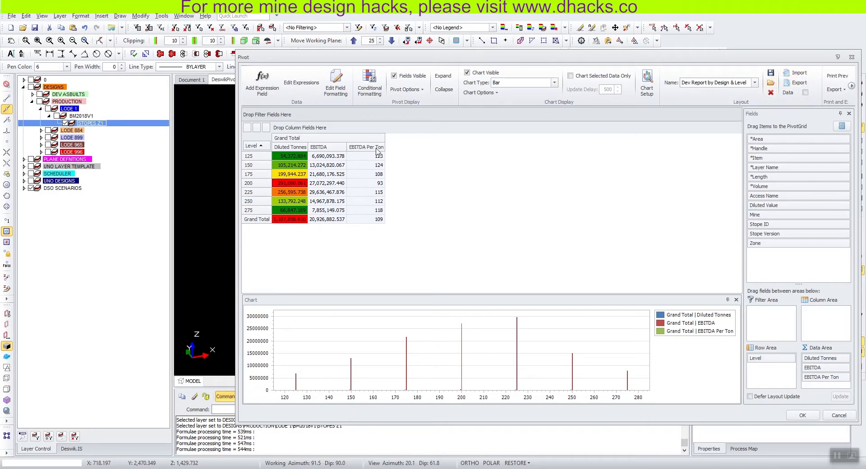
drag(235, 153, 435, 154)
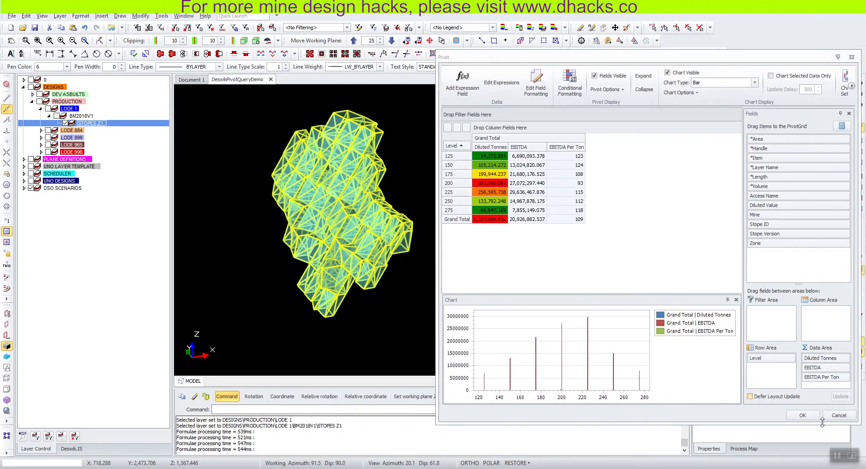